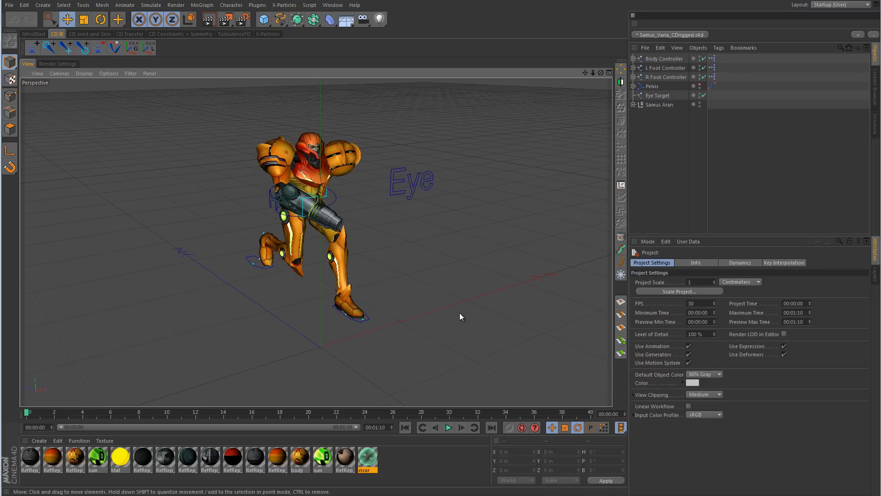
Step: Play the walk cycle animation twice, returning to the first frame after each playback
left_click(448, 428)
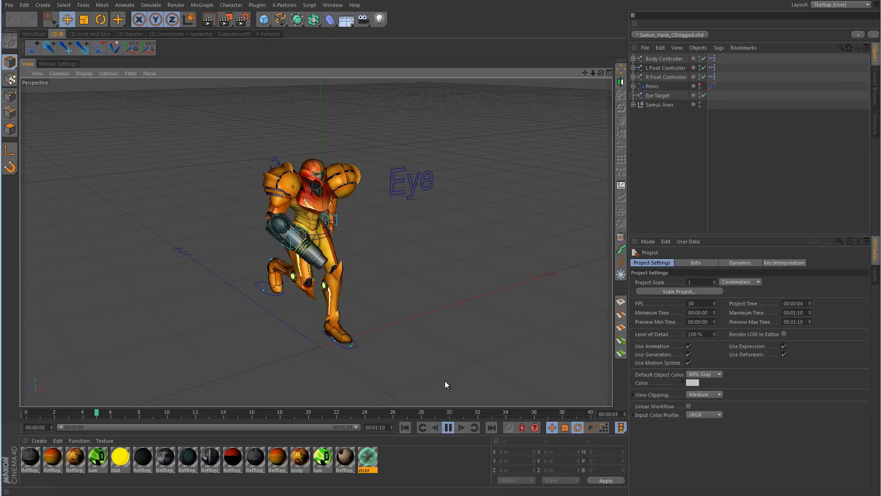
left_click(450, 425)
left_click(406, 427)
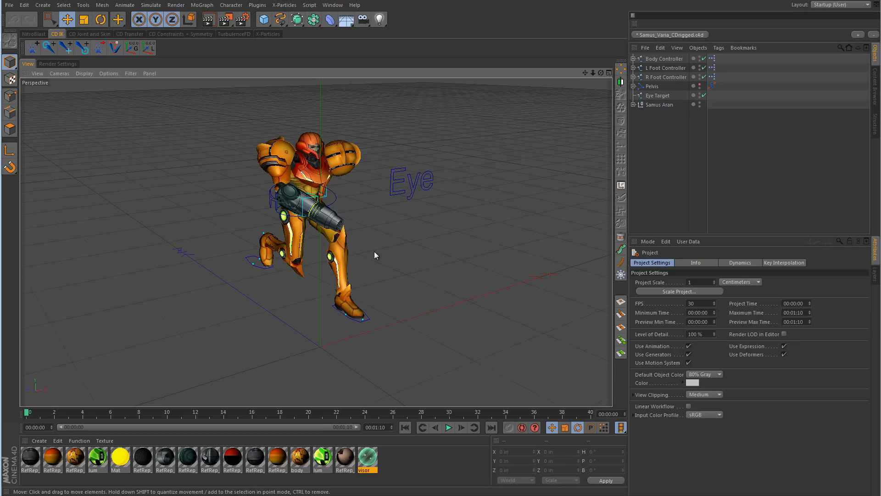
left_click(448, 427)
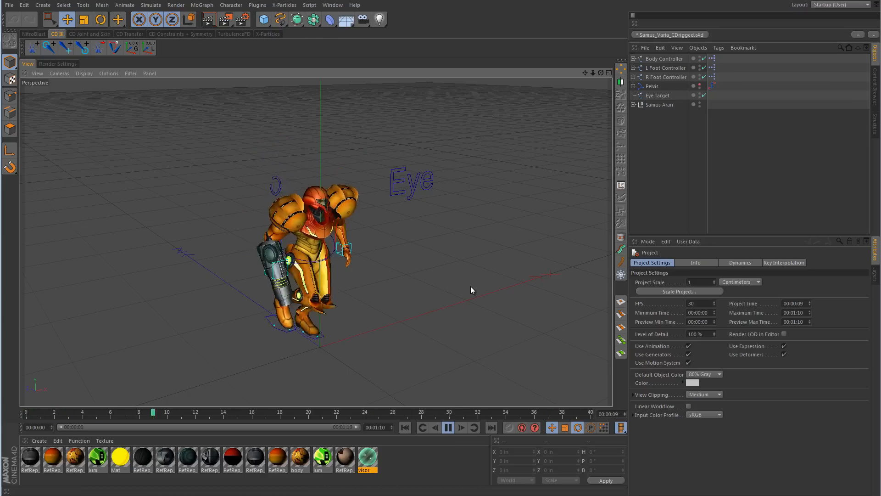
left_click(449, 427)
left_click(405, 428)
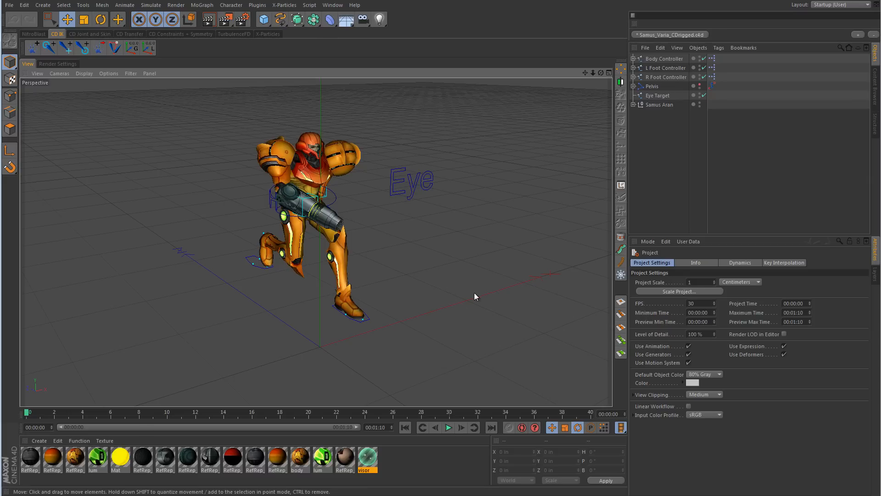
Step: Render the view to check the luminous parts, then inspect the luminance channel of the first lum material
left_click(213, 19)
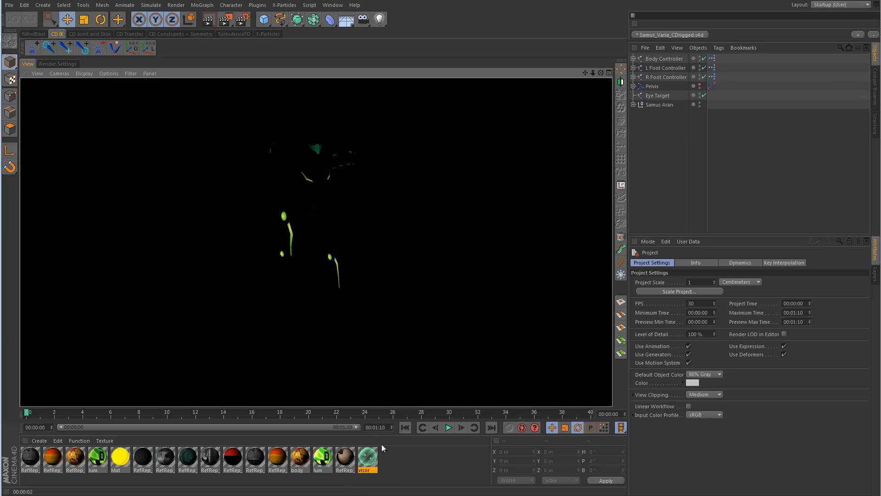
double_click(97, 458)
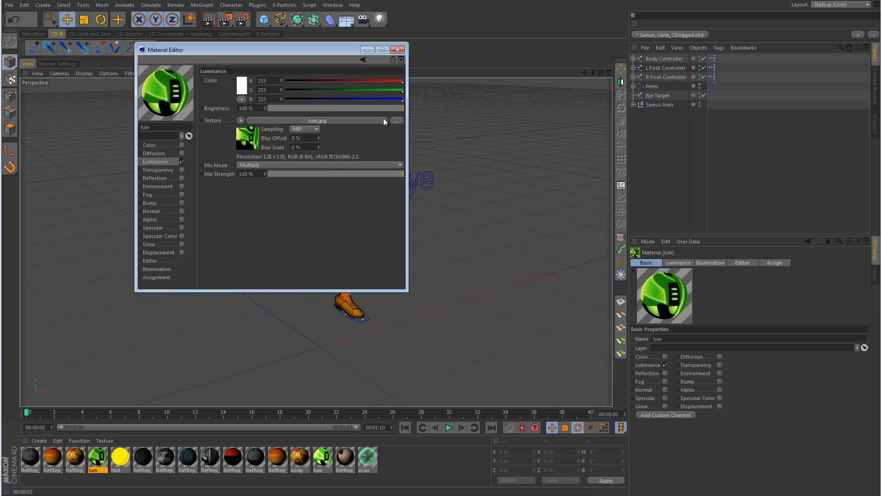
left_click(401, 51)
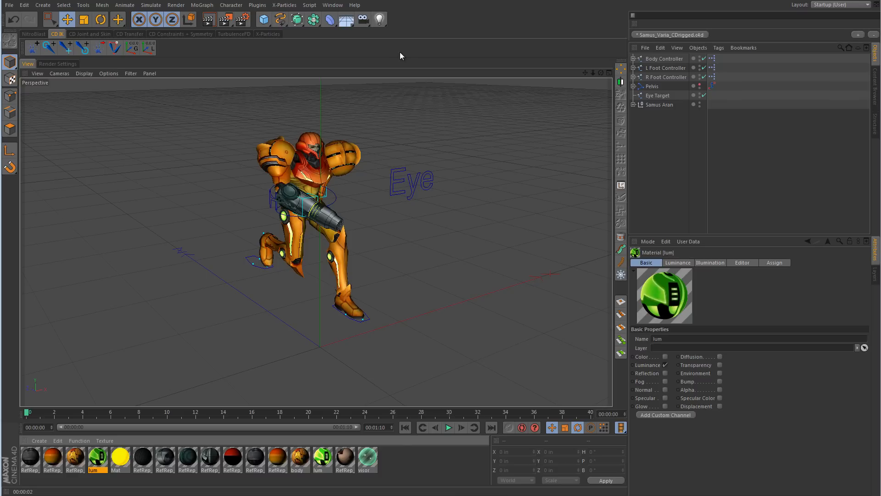
Step: Select the character's Body mesh to examine its wireframe up close, then deselect it
left_click(317, 184)
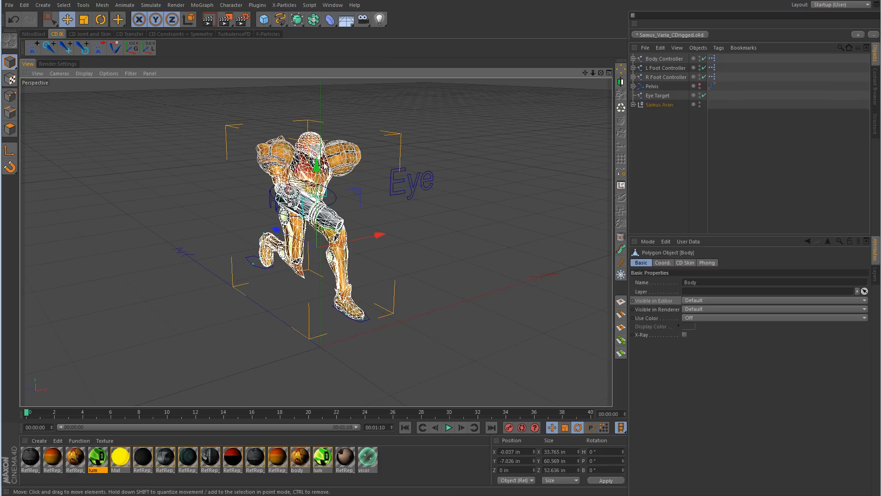
scroll(428, 175, "up", 10)
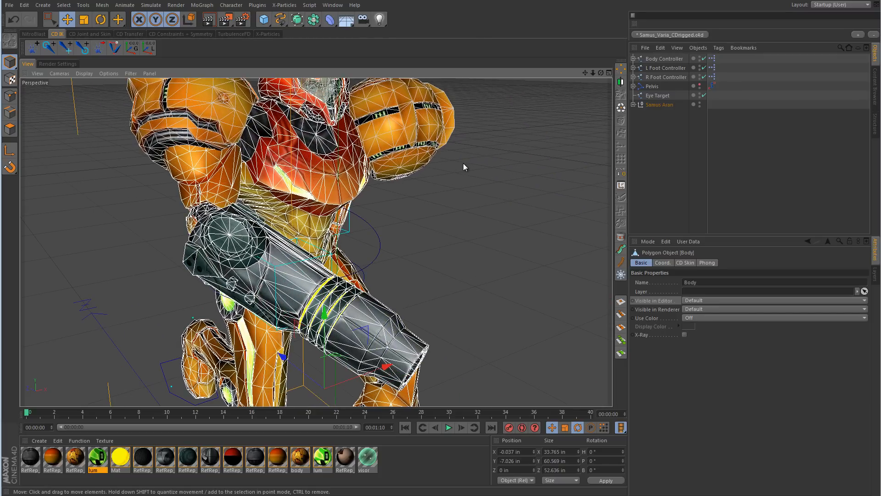
right_click_drag(398, 211, 350, 229, "alt")
left_click_drag(350, 228, 443, 244, "alt")
left_click(772, 148)
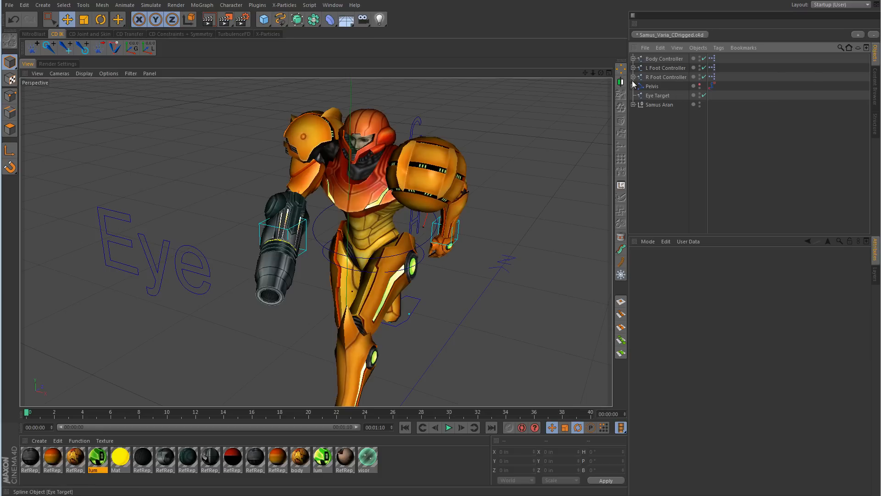
Step: Make the Pelvis joint hierarchy visible and hide the Samus Aran mesh in the viewport
left_click(700, 85)
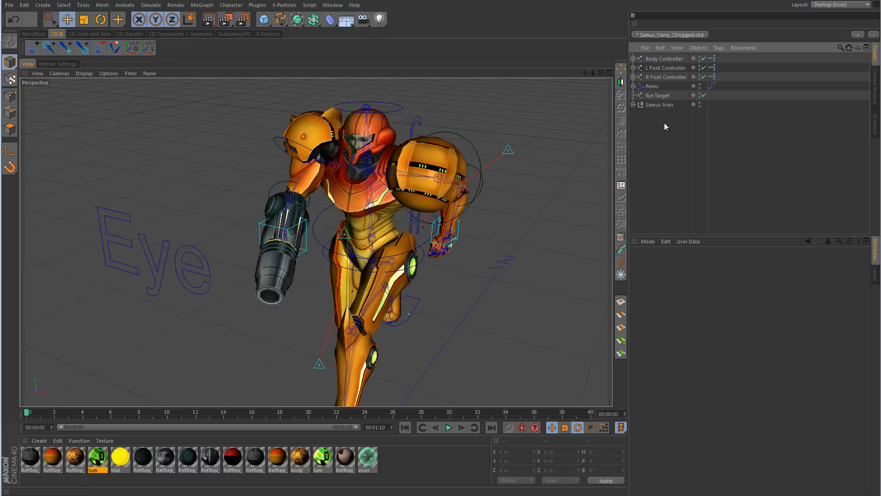
left_click(700, 103)
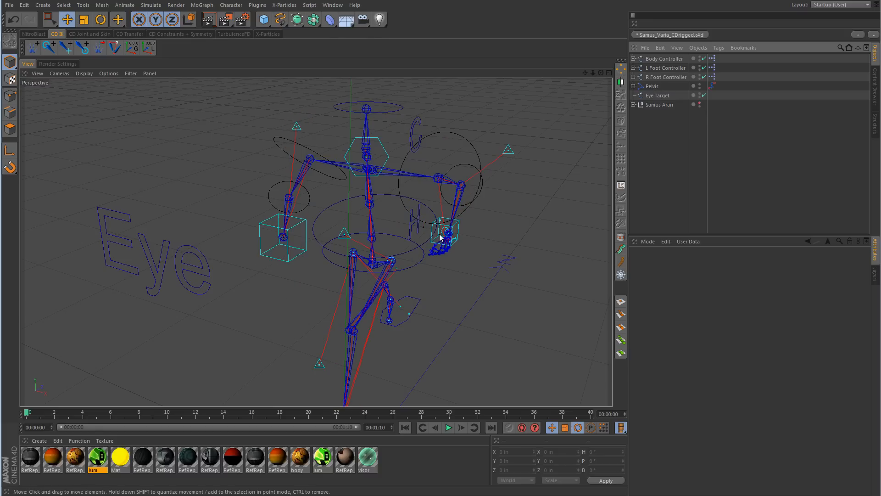
Step: Play the animation on the bare skeleton, return to the first frame and show the Samus Aran mesh again
scroll(472, 233, "down", 5)
left_click_drag(522, 252, 426, 256, "alt")
left_click(451, 427)
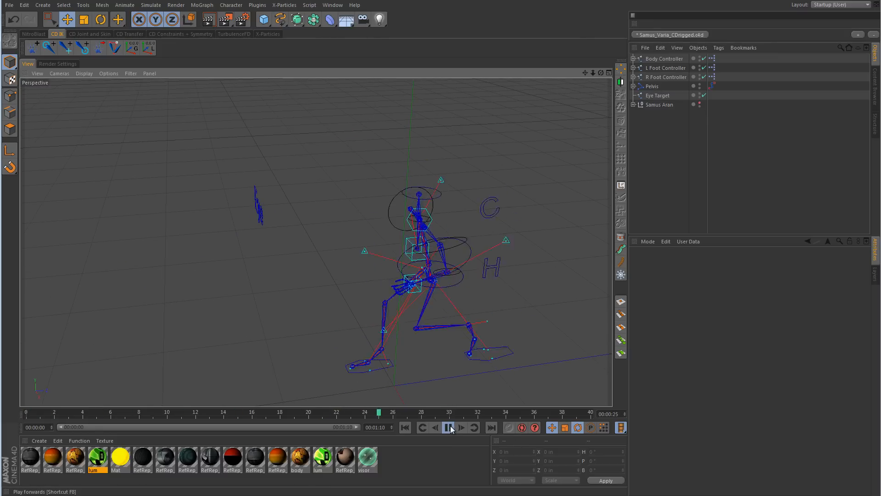
left_click(448, 428)
left_click(405, 428)
left_click(700, 103)
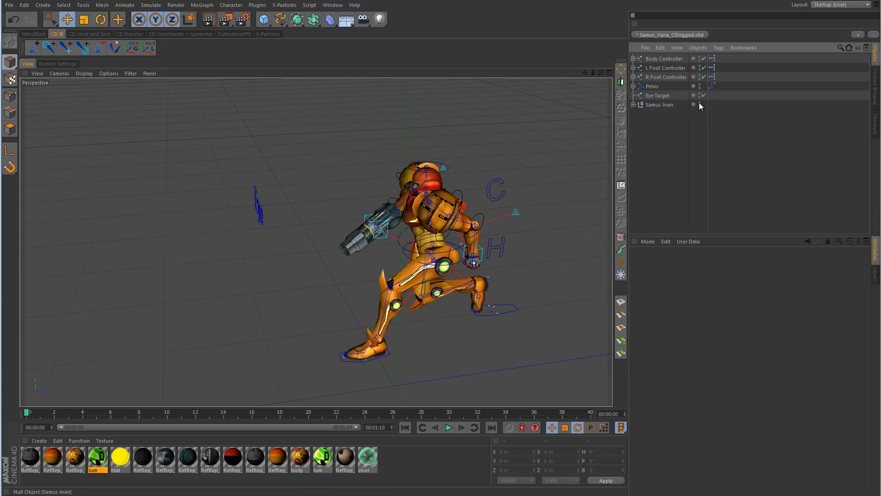
Step: Expand the Pelvis hierarchy to examine its joints, controllers and finger solvers, then collapse it
left_click(633, 86)
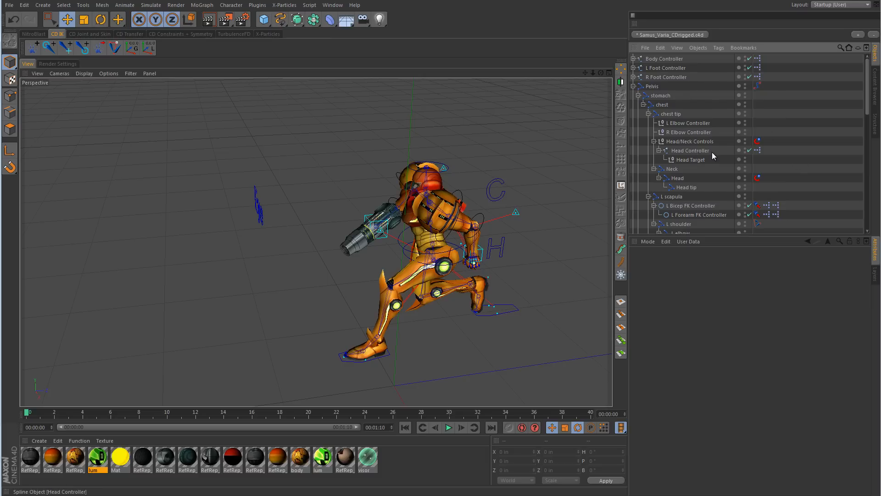
scroll(712, 153, "down", 4)
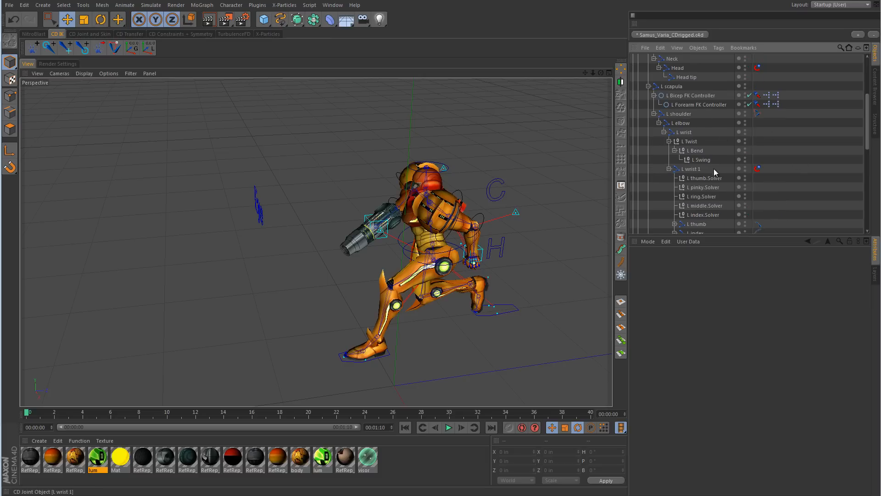
scroll(714, 168, "up", 4)
left_click(634, 86)
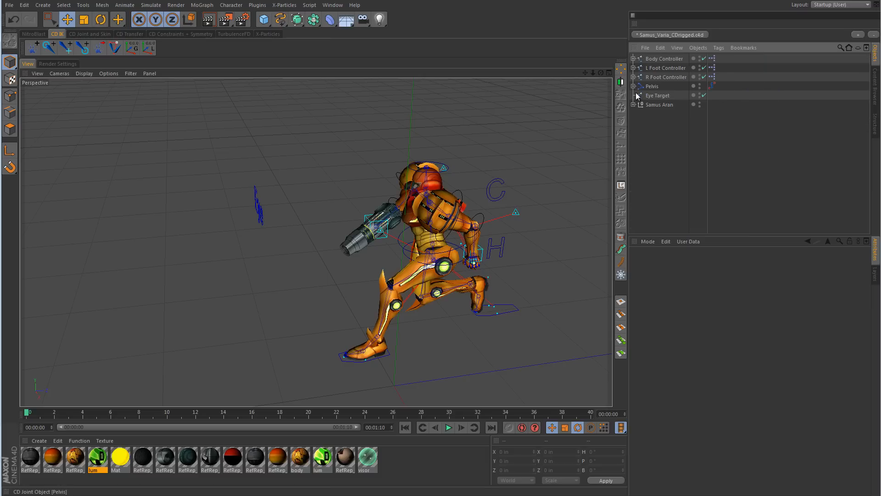
Step: Select the Body Controller and review its coordinates, basic properties and head user data
left_click(671, 60)
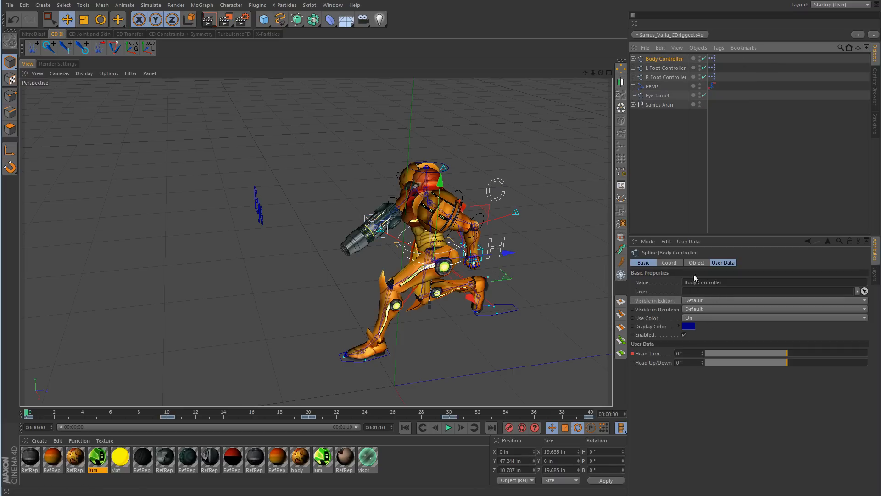
left_click(670, 263)
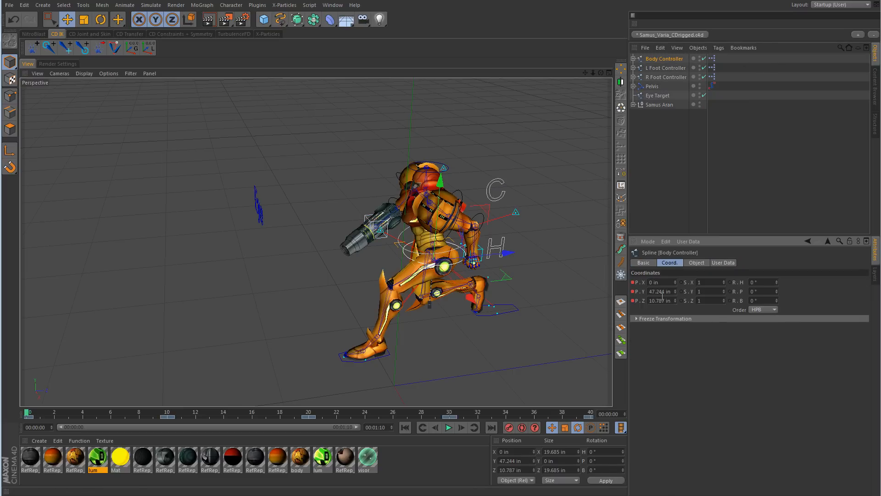
left_click(644, 263)
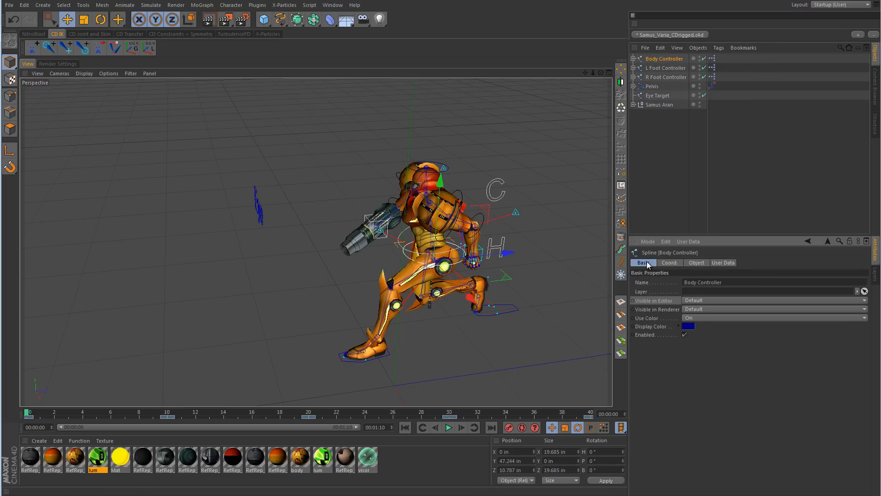
left_click(720, 263)
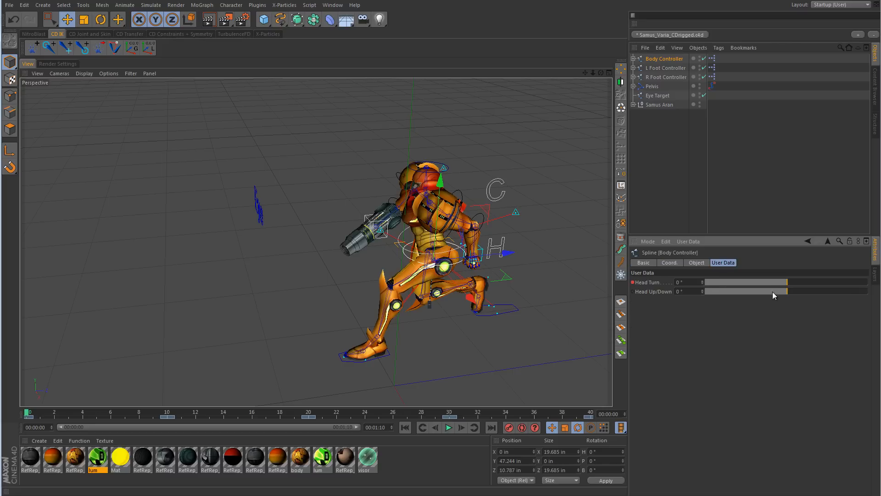
Step: Set the Body Controller's Head Turn to -27°
left_click_drag(456, 301, 449, 250, "alt")
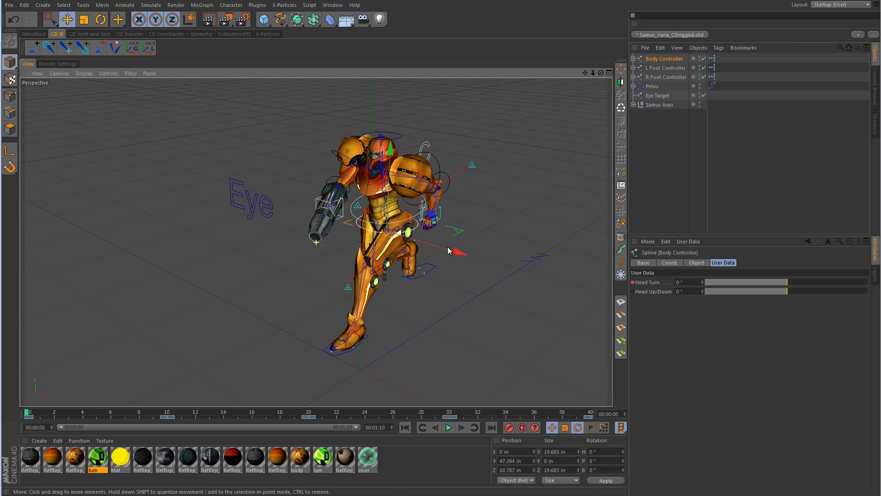
scroll(474, 158, "up", 5)
mouse_move(788, 283)
left_mouse_down()
mouse_move(722, 283)
mouse_move(850, 288)
mouse_move(776, 296)
mouse_move(801, 293)
mouse_move(787, 296)
left_mouse_up()
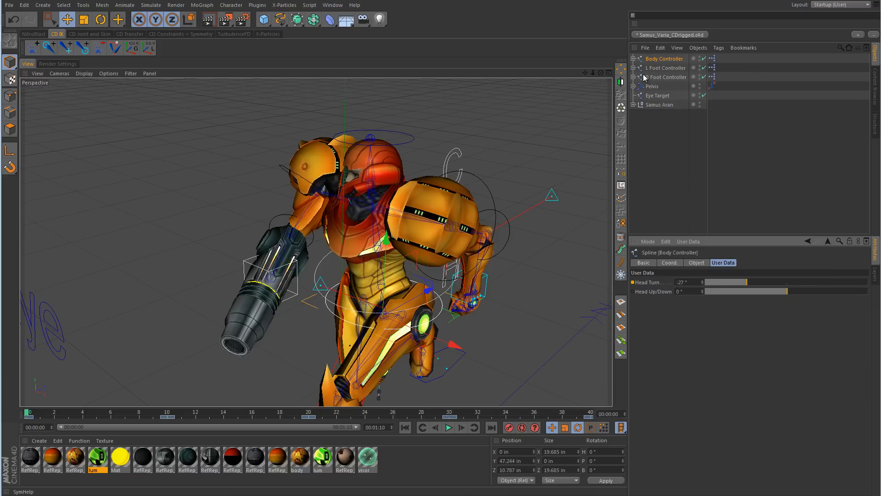
Step: Expand the Body Controller, select the L Arm Controller and review its coordinates and user data
left_click(633, 59)
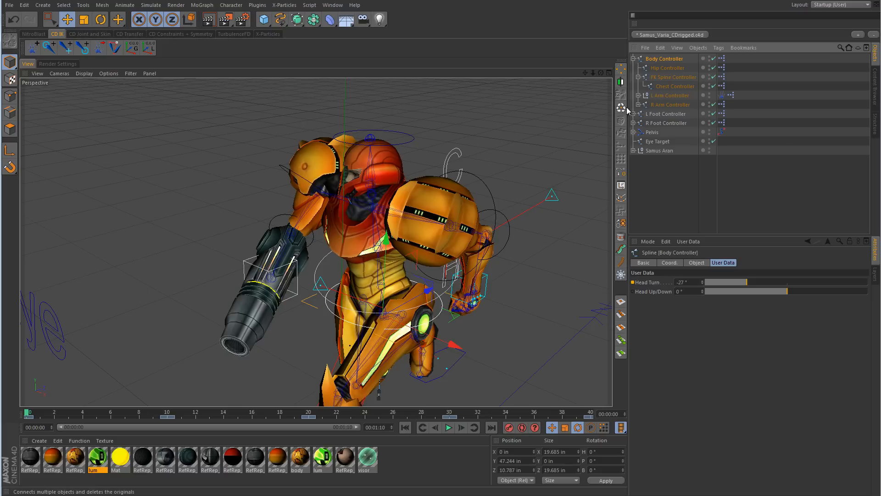
left_click(668, 96)
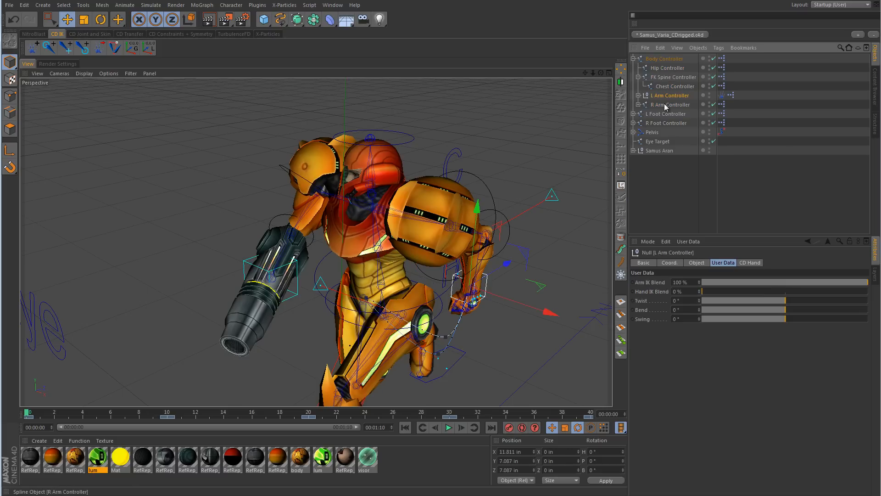
left_click(674, 264)
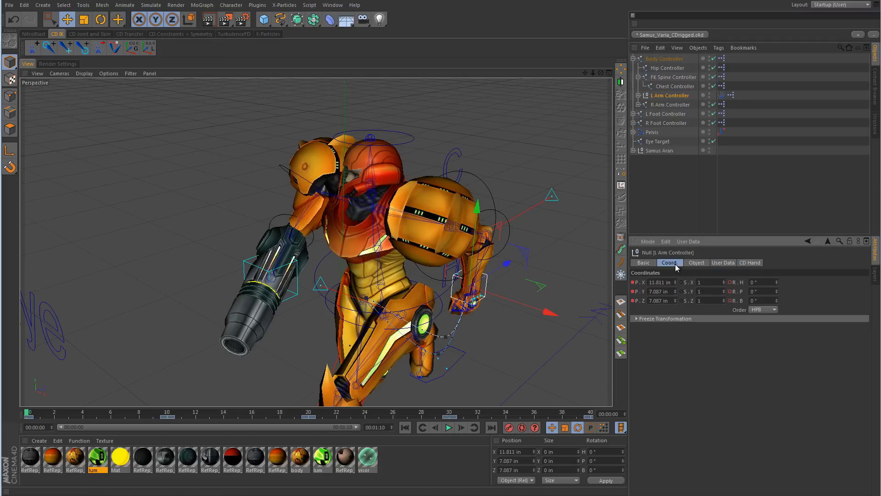
left_click(723, 263)
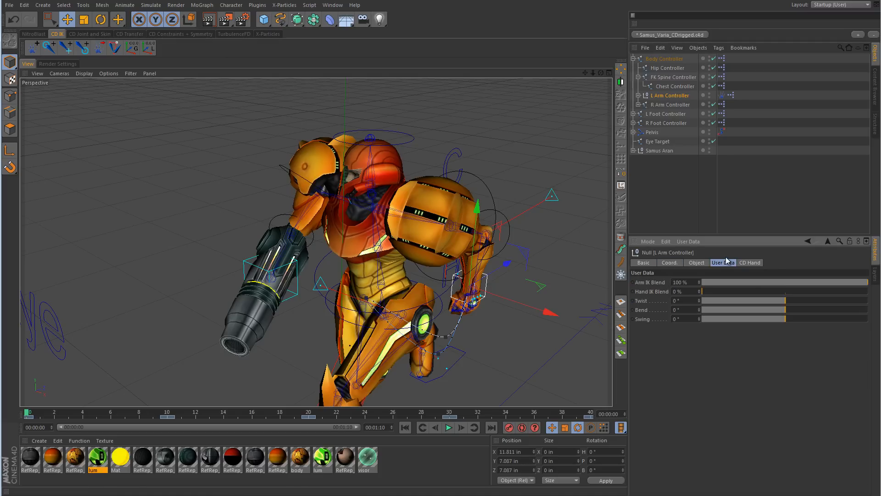
Step: Inspect the L Arm Controller's CD Hand settings, including the L thumb finger controls
middle_click_drag(521, 282, 500, 236, "alt")
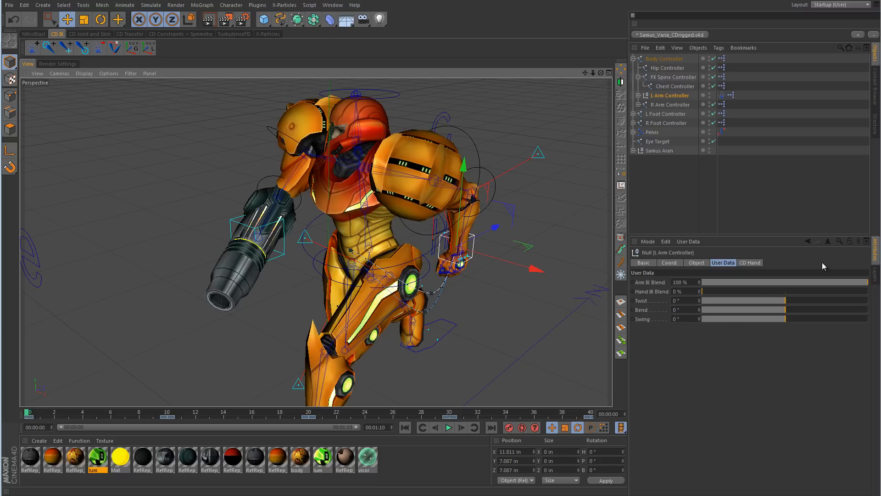
left_click(752, 263)
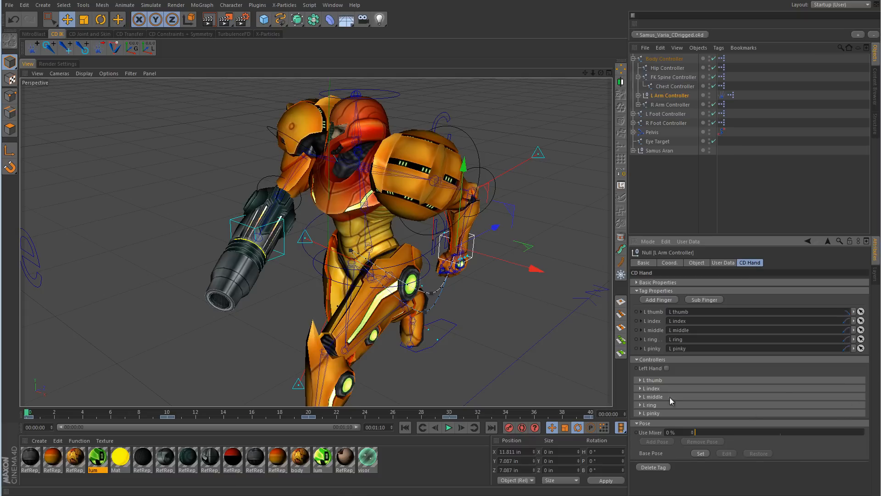
left_click(640, 380)
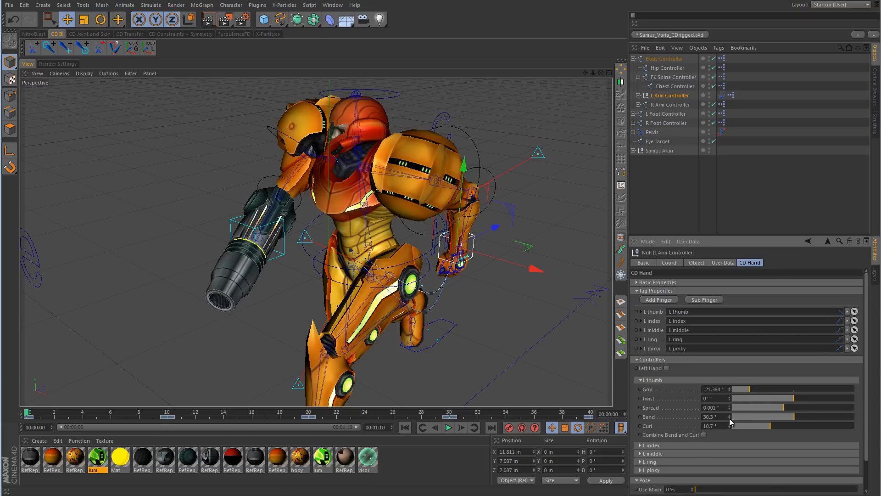
left_click(640, 380)
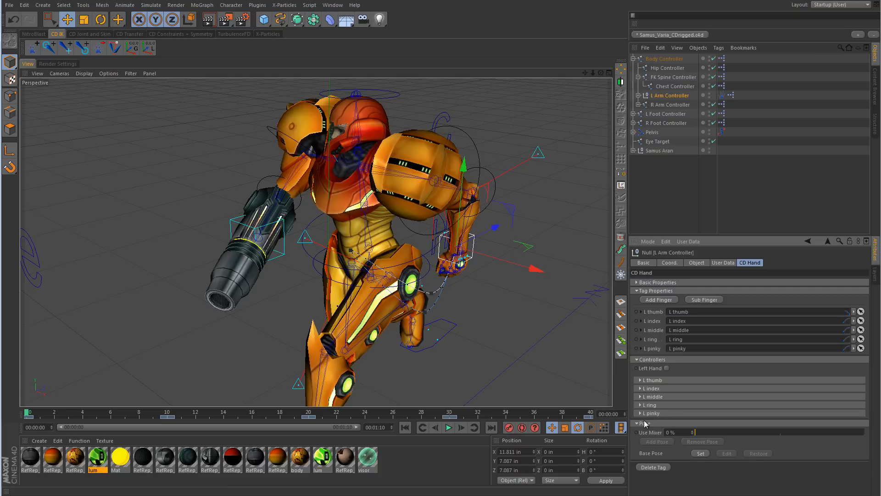
Step: Collapse the Body Controller hierarchy and select the L Foot Controller to view its foot controls
left_click(634, 59)
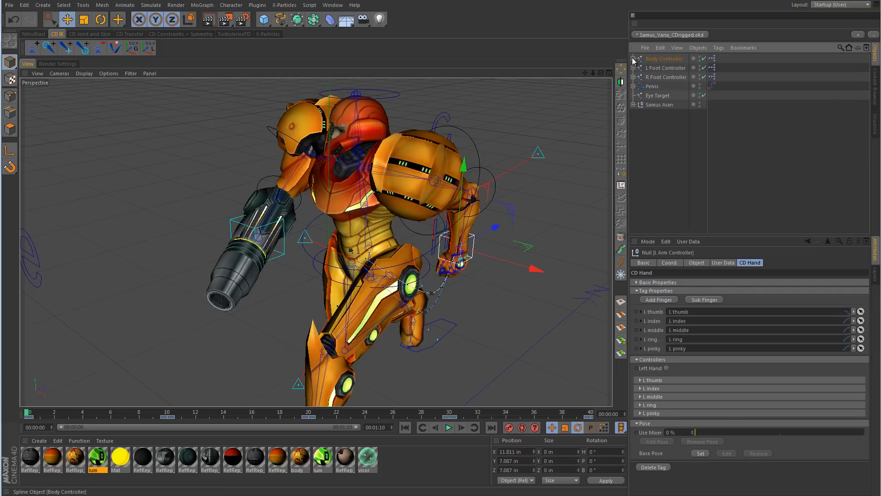
left_click(634, 59)
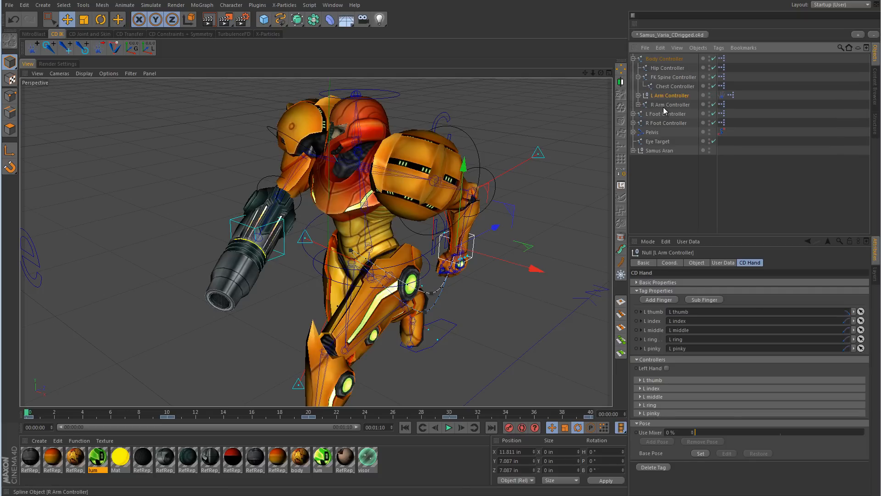
left_click(633, 58)
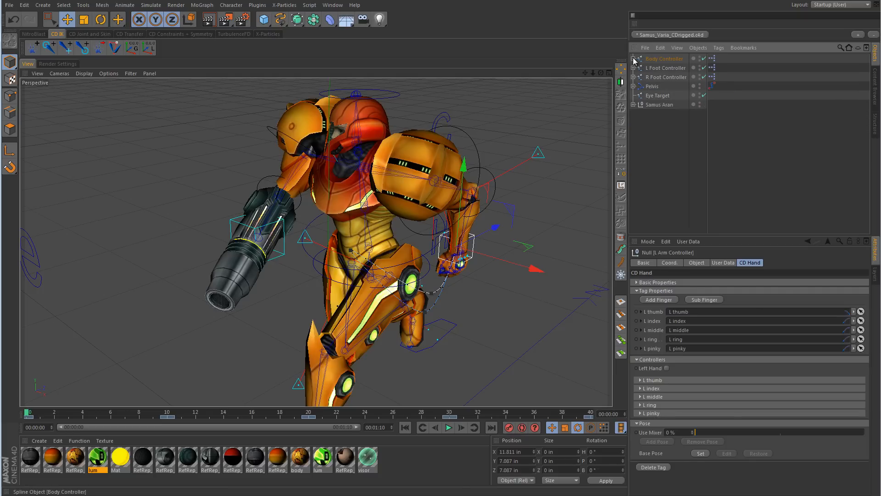
left_click(661, 68)
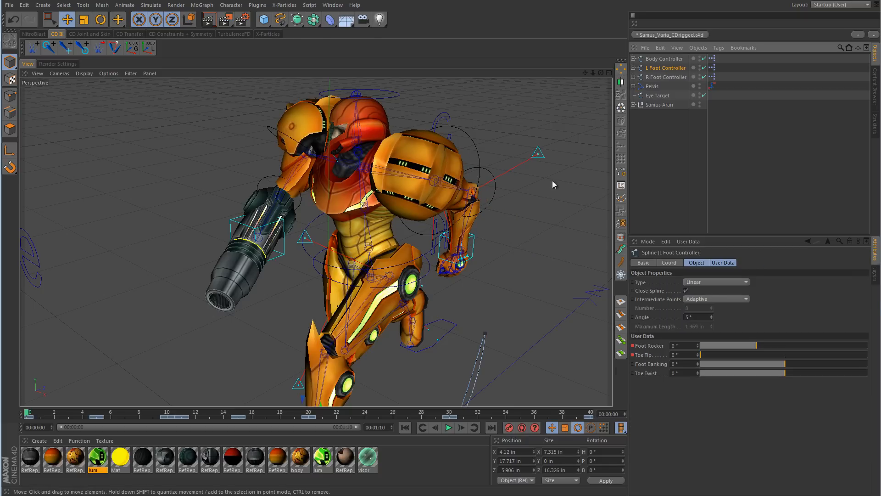
Step: Frame the L Foot Controller, show only its user data, set Foot Rocker to 6° and try the Toe Tip control
key("o")
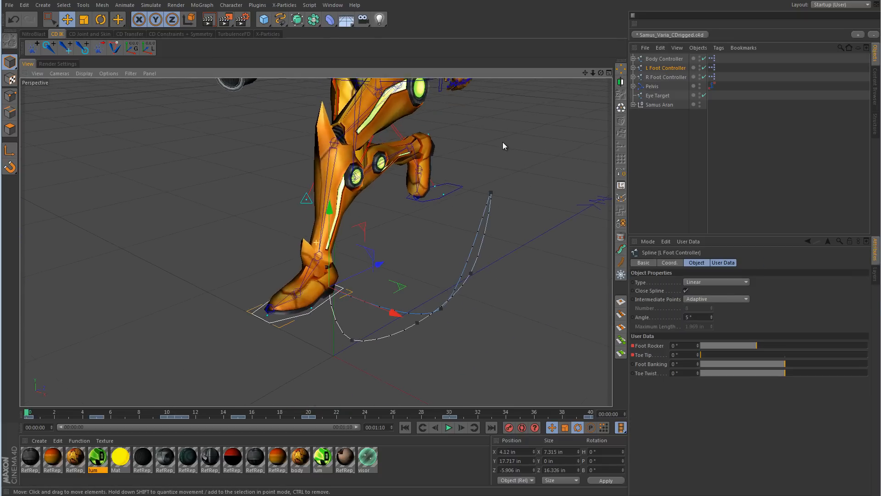
left_click(670, 263)
left_click(724, 263)
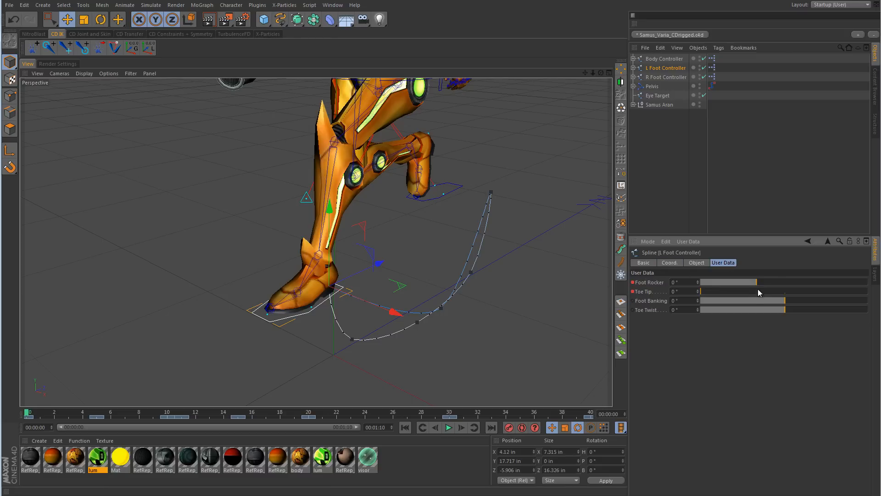
left_click_drag(757, 282, 780, 289)
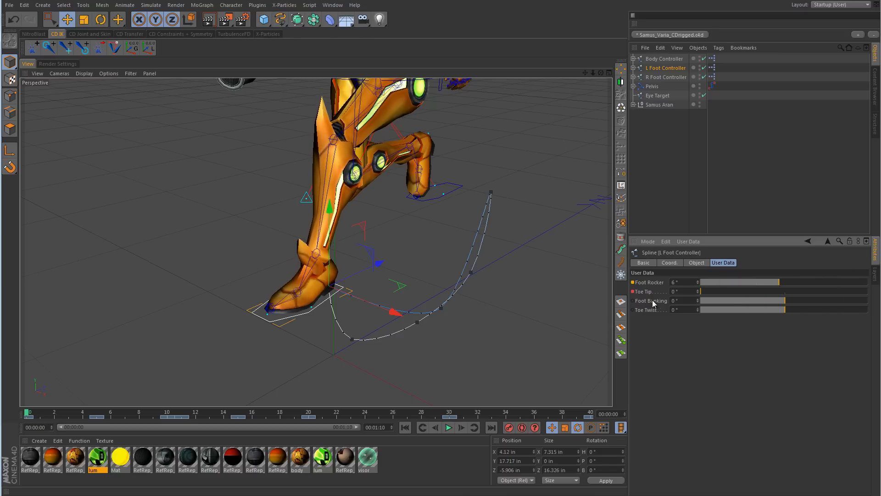
left_click_drag(702, 291, 682, 283)
Step: Test the left foot's Foot Banking at -2° from a front view, then return it to 0°
mouse_move(786, 301)
left_mouse_down()
mouse_move(746, 302)
mouse_move(857, 303)
mouse_move(779, 300)
left_mouse_up()
left_click_drag(461, 303, 541, 286, "alt")
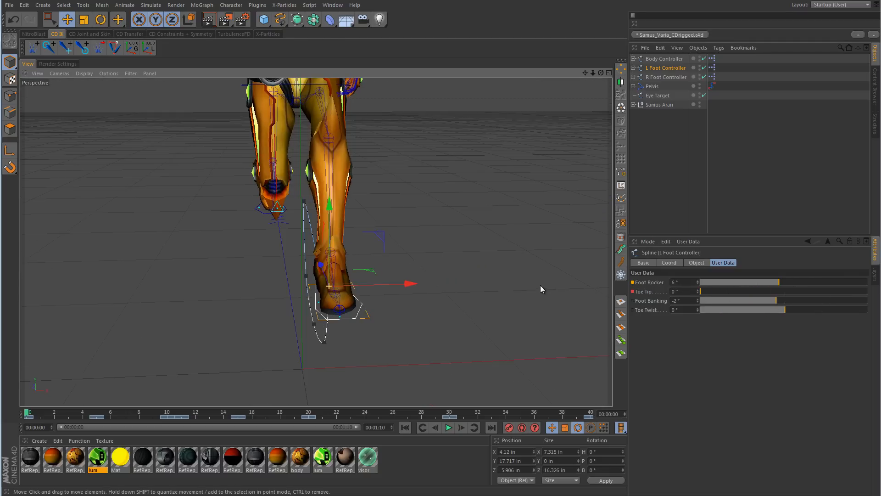
mouse_move(781, 302)
left_mouse_down()
mouse_move(734, 301)
mouse_move(847, 303)
mouse_move(728, 306)
mouse_move(863, 305)
mouse_move(712, 301)
mouse_move(834, 302)
mouse_move(785, 312)
left_mouse_up()
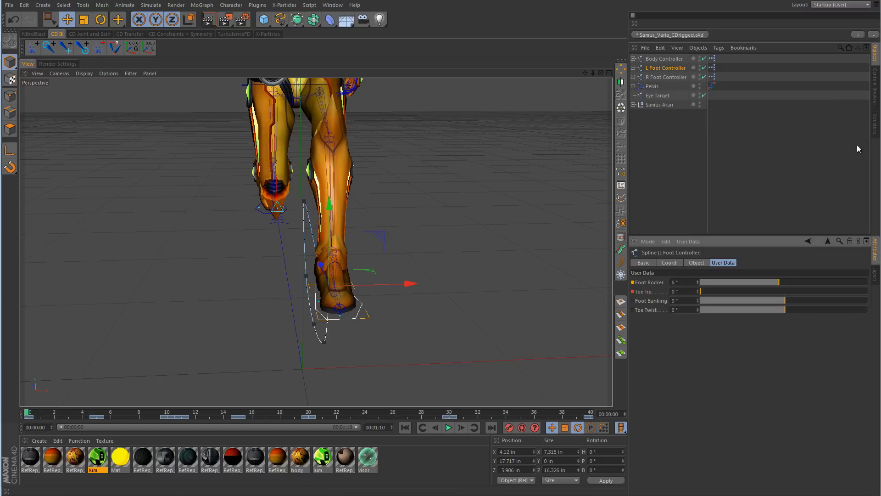
Step: Restore the left foot's keyed pose by refreshing the animation at frame 0
scroll(461, 134, "down", 3)
middle_click_drag(461, 135, 457, 307, "alt")
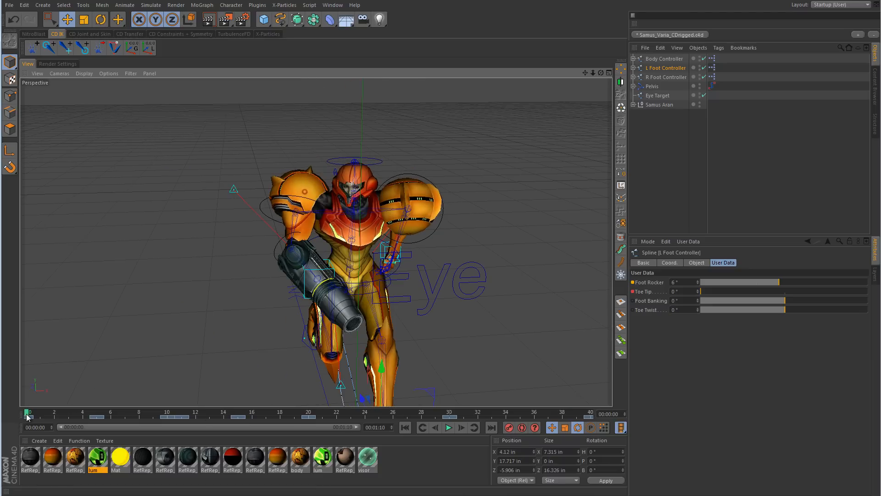
mouse_move(26, 415)
left_mouse_down()
mouse_move(94, 417)
mouse_move(19, 414)
left_mouse_up()
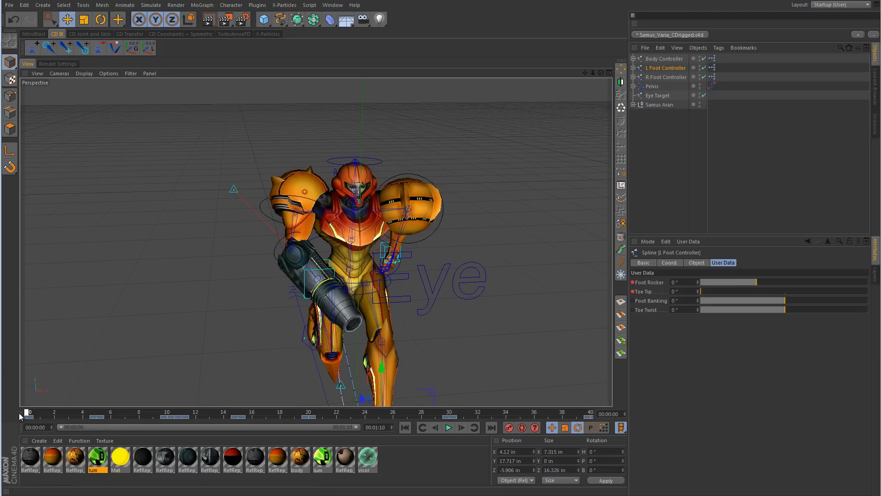
Step: Select the Eye Target and move it around in front of the character, ending at about X -2.1, Y 73.4, Z -47.7 in
left_click_drag(355, 382, 448, 355, "alt")
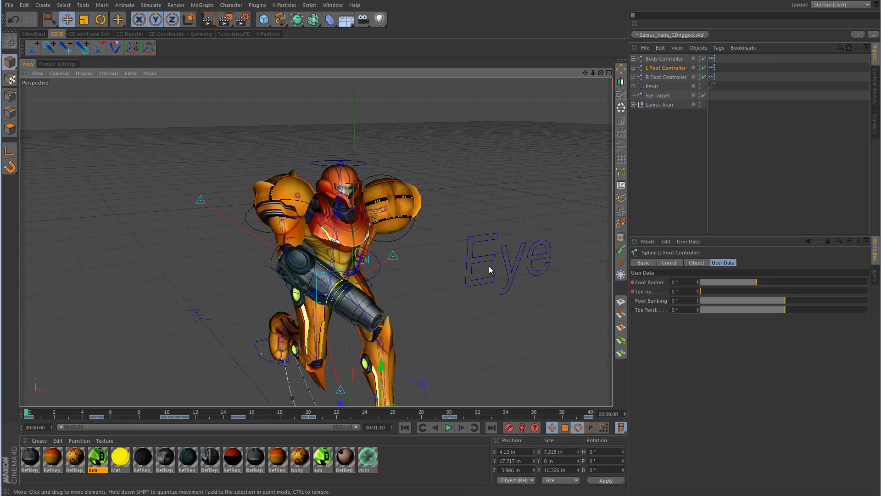
left_click(496, 242)
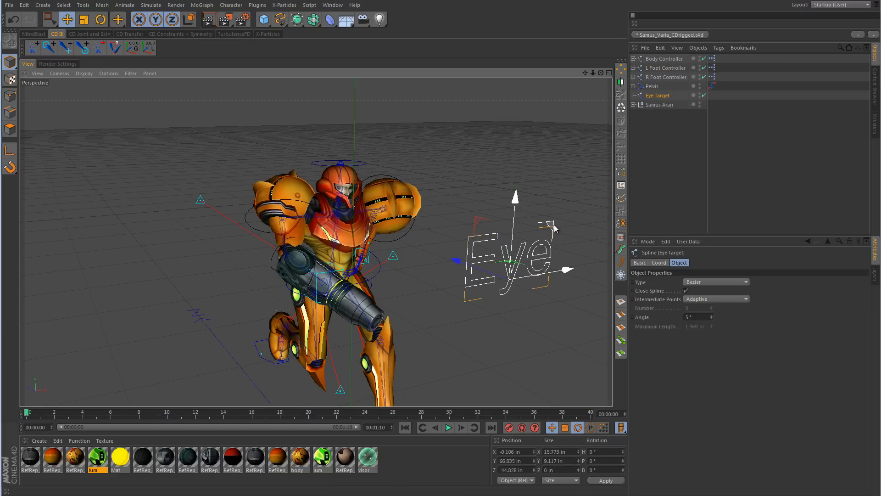
left_click_drag(515, 200, 494, 188)
left_click_drag(464, 252, 608, 257, "alt")
mouse_move(372, 244)
left_mouse_down()
mouse_move(251, 242)
mouse_move(351, 233)
mouse_move(124, 232)
mouse_move(194, 255)
mouse_move(442, 254)
mouse_move(309, 261)
mouse_move(591, 252)
mouse_move(317, 256)
mouse_move(379, 260)
left_mouse_up()
right_click_drag(379, 259, 216, 274, "alt")
left_click_drag(216, 274, 385, 275, "alt")
left_click_drag(348, 243, 513, 248)
middle_click_drag(524, 217, 371, 190, "alt")
left_click_drag(486, 199, 311, 214, "alt")
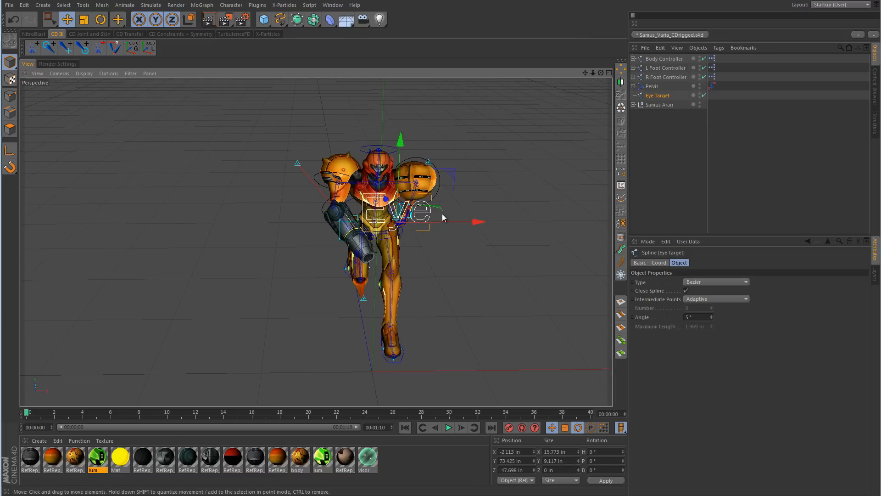
Step: Deselect the Eye Target and view the whole rigged character from its left side
left_click(770, 175)
left_click_drag(557, 208, 448, 211, "alt")
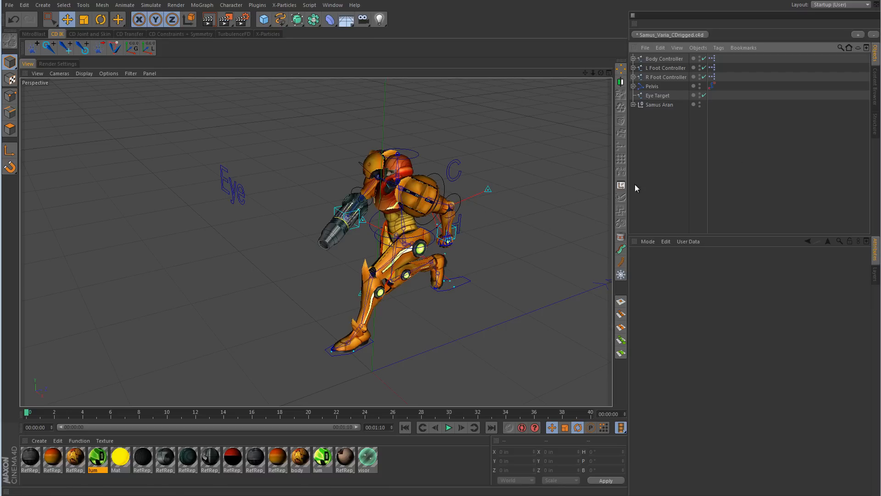
middle_click_drag(469, 241, 392, 246, "alt")
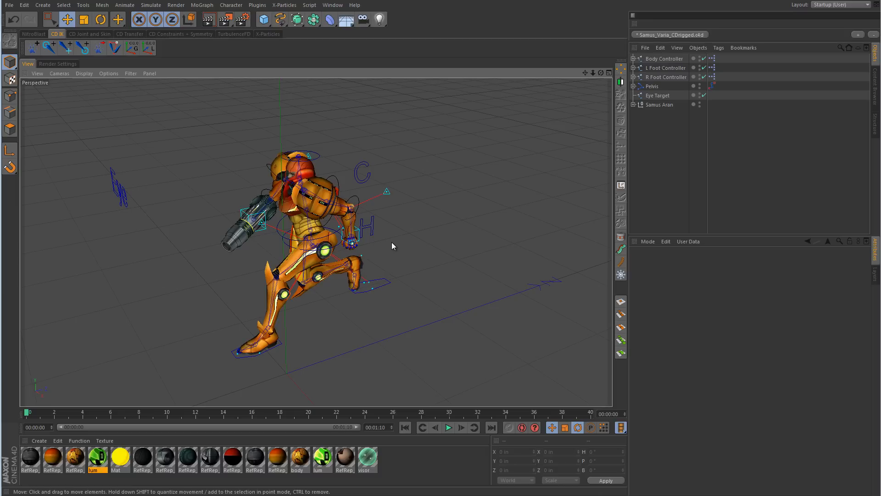